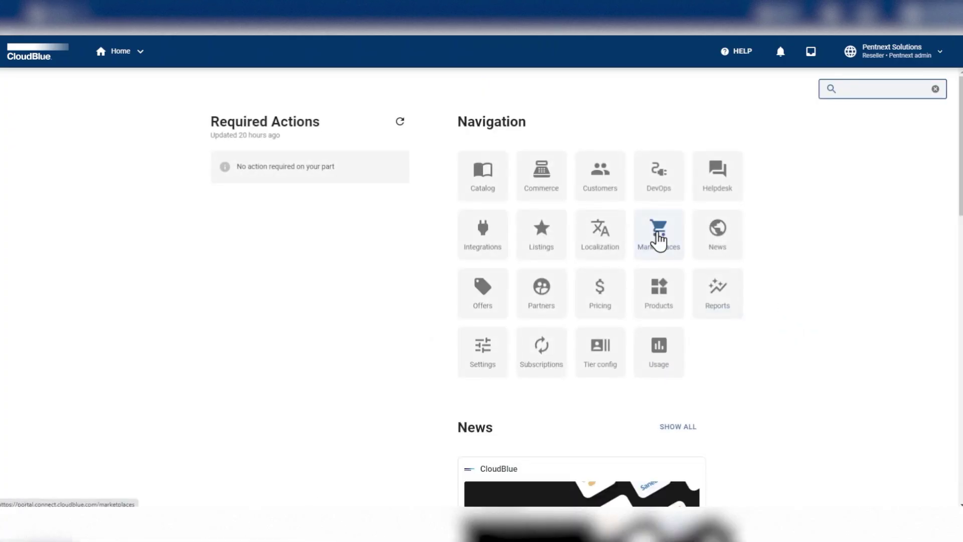
# Create a new marketplace with country United Kingdom and currency GBP, then close its summary
pyautogui.click(659, 241)
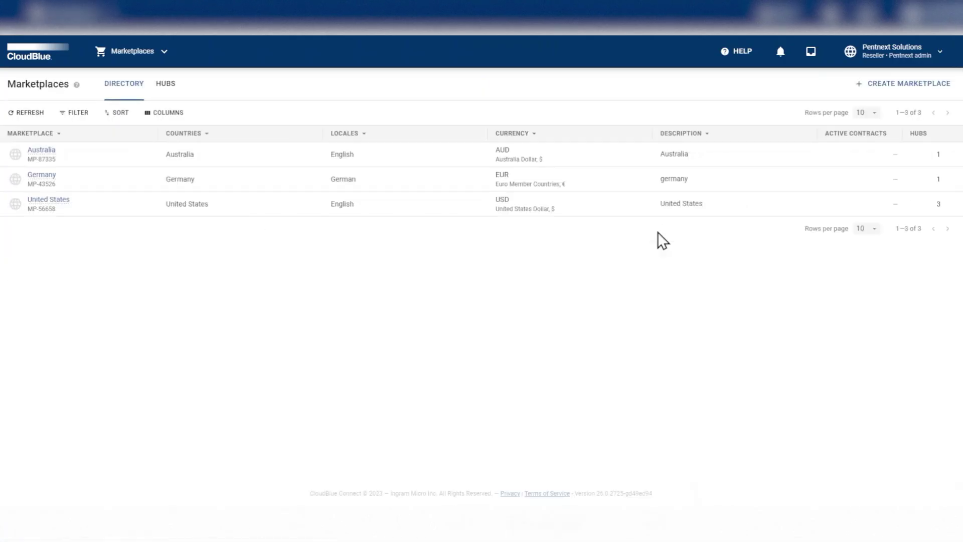
pyautogui.click(921, 90)
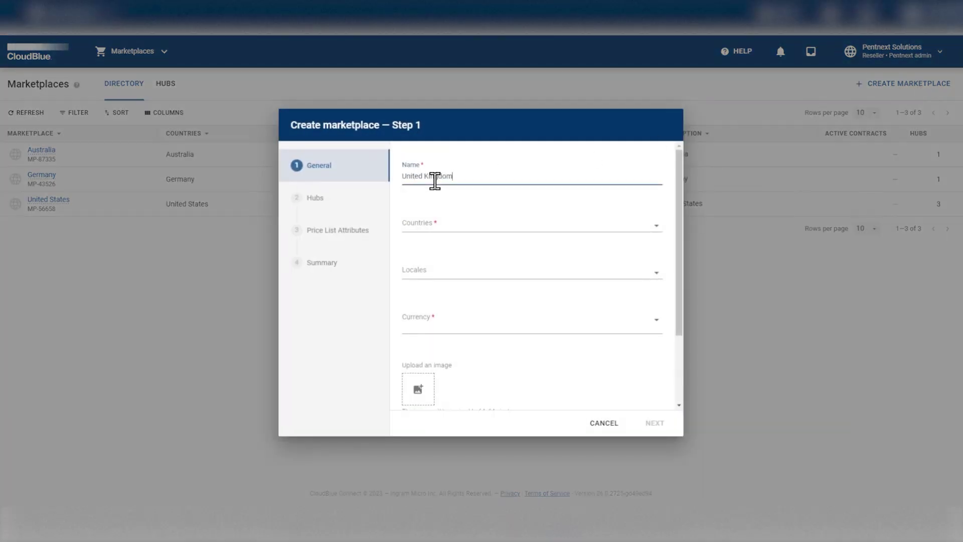
pyautogui.click(415, 224)
pyautogui.write('United Kingdom')
pyautogui.press('Return')
pyautogui.click(416, 321)
pyautogui.write('pound')
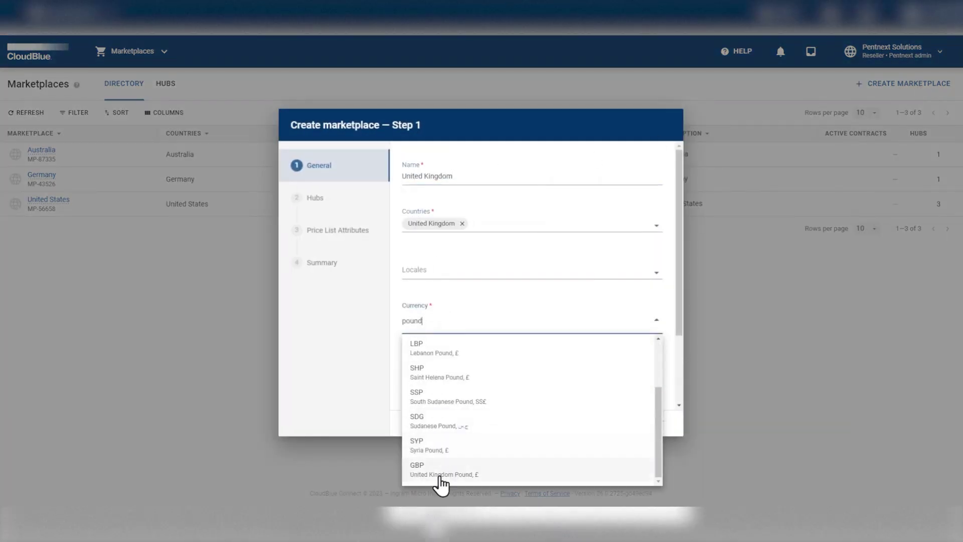
pyautogui.click(441, 472)
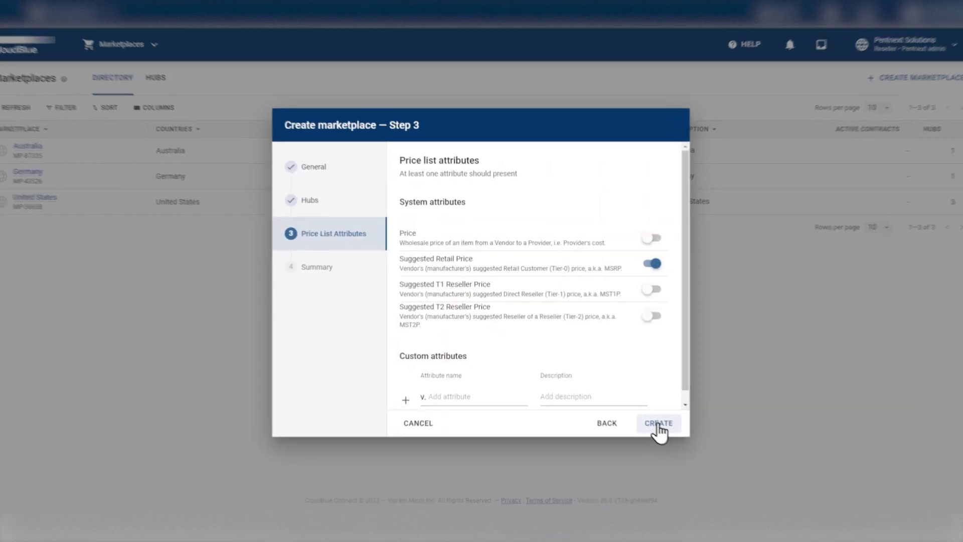
pyautogui.click(660, 422)
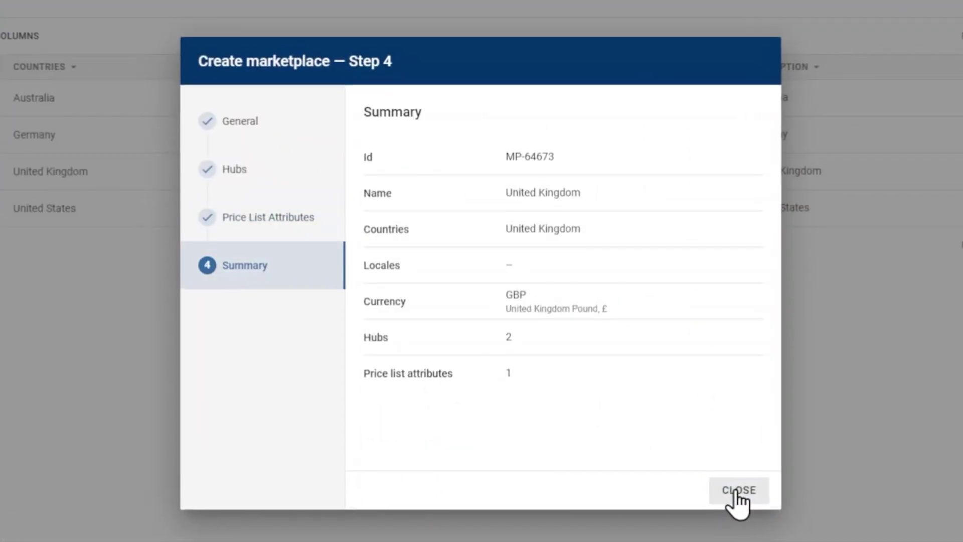
pyautogui.click(736, 492)
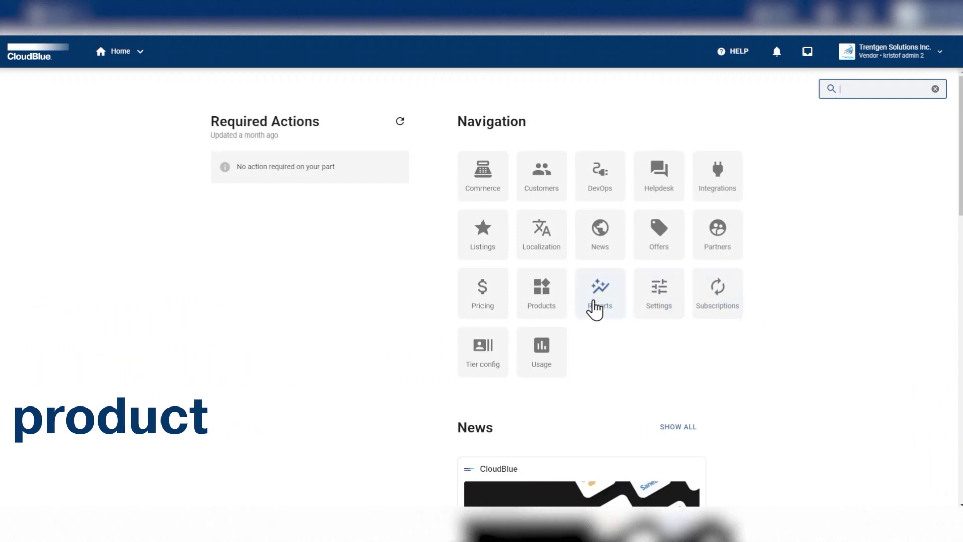
# Create the Trentgen NG product with English locale and Analytics category
pyautogui.click(533, 301)
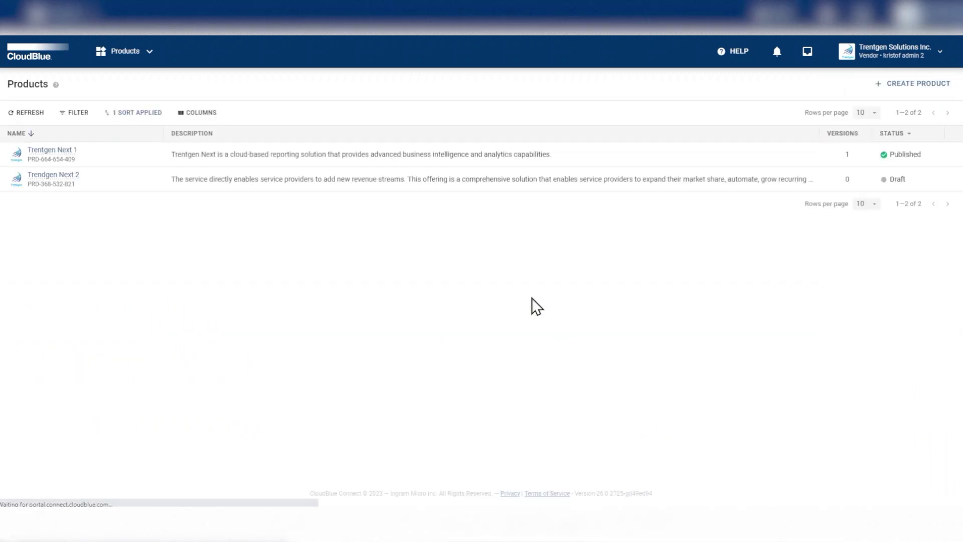
pyautogui.click(923, 90)
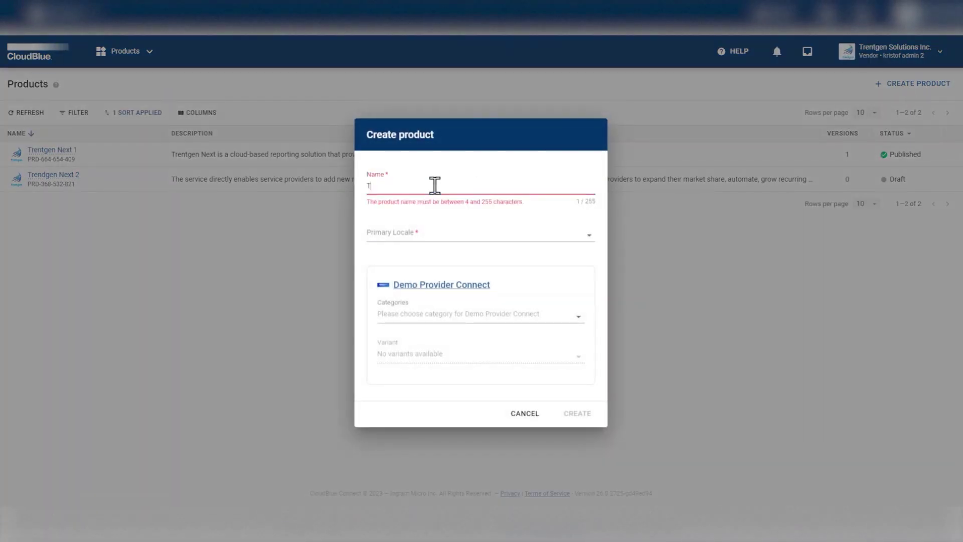
pyautogui.click(443, 231)
pyautogui.write('engl')
pyautogui.click(409, 305)
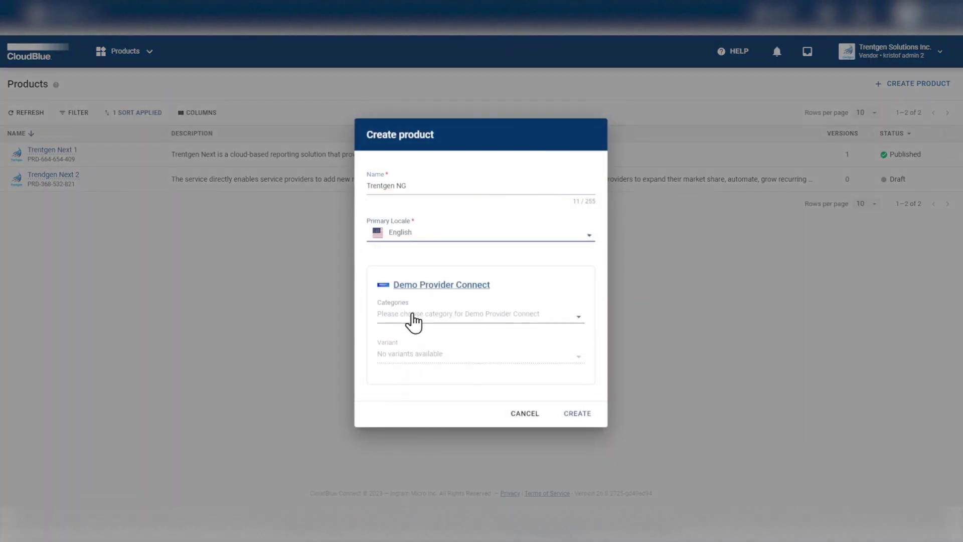
pyautogui.click(413, 316)
pyautogui.click(548, 377)
pyautogui.click(574, 415)
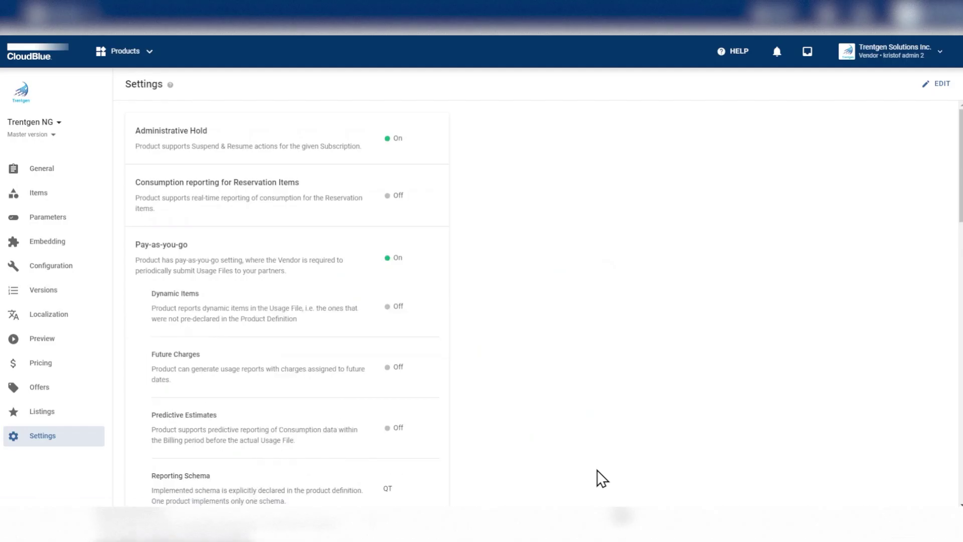
# Fork the Trentgen NG master into a public initial version so the product is published
pyautogui.click(129, 52)
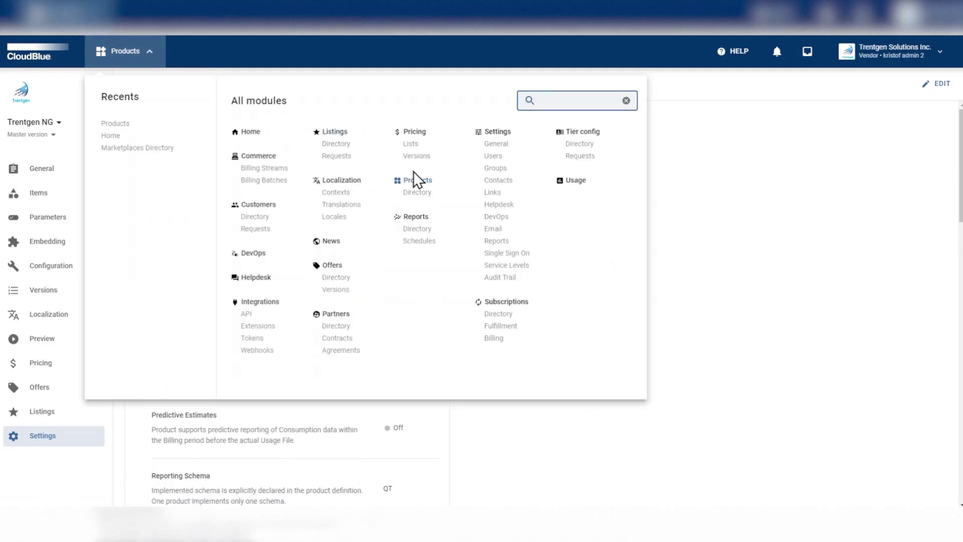
pyautogui.click(425, 184)
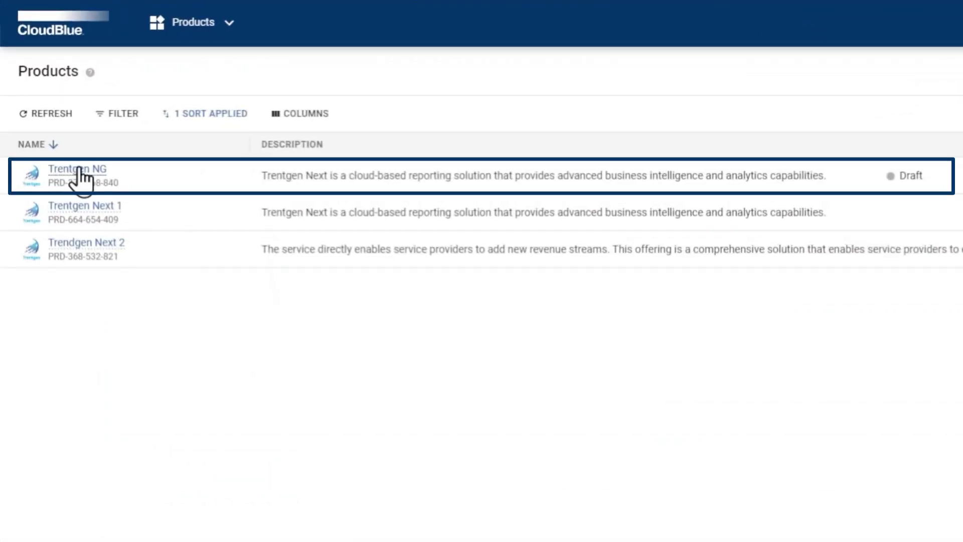
pyautogui.moveTo(45, 149)
pyautogui.click(69, 170)
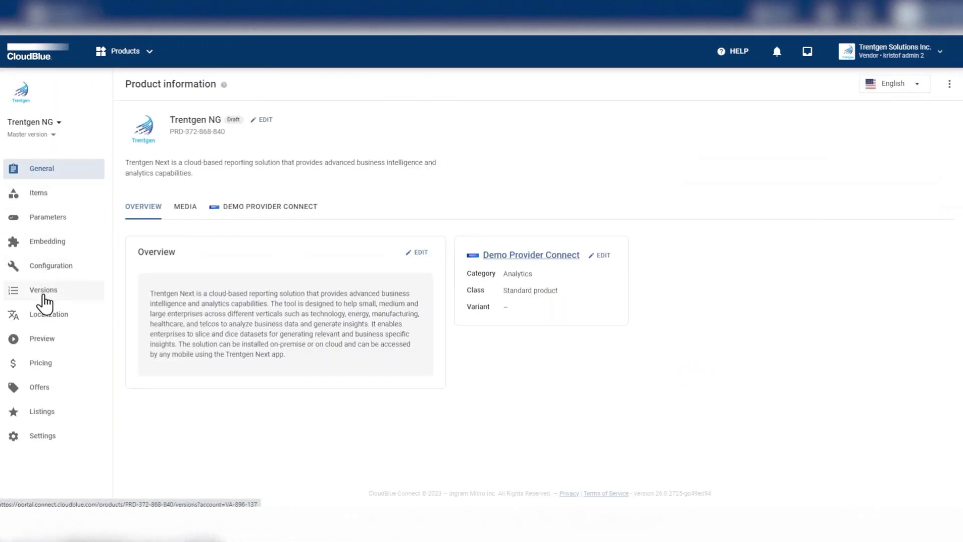
pyautogui.click(47, 293)
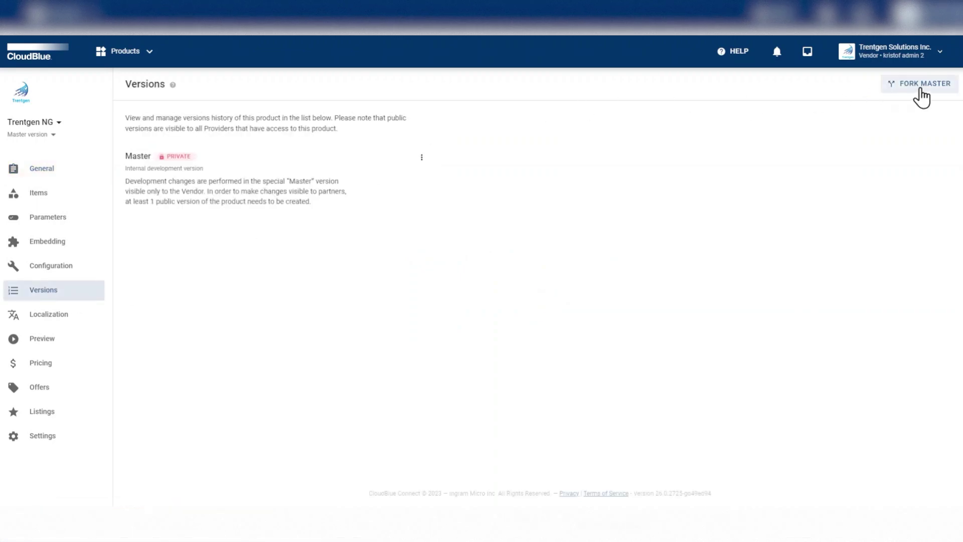
pyautogui.click(922, 90)
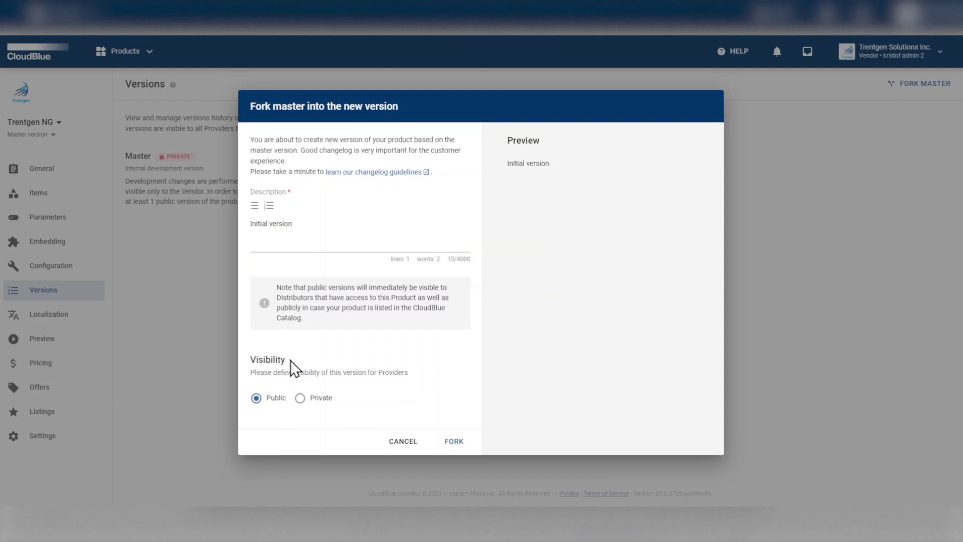
pyautogui.click(455, 441)
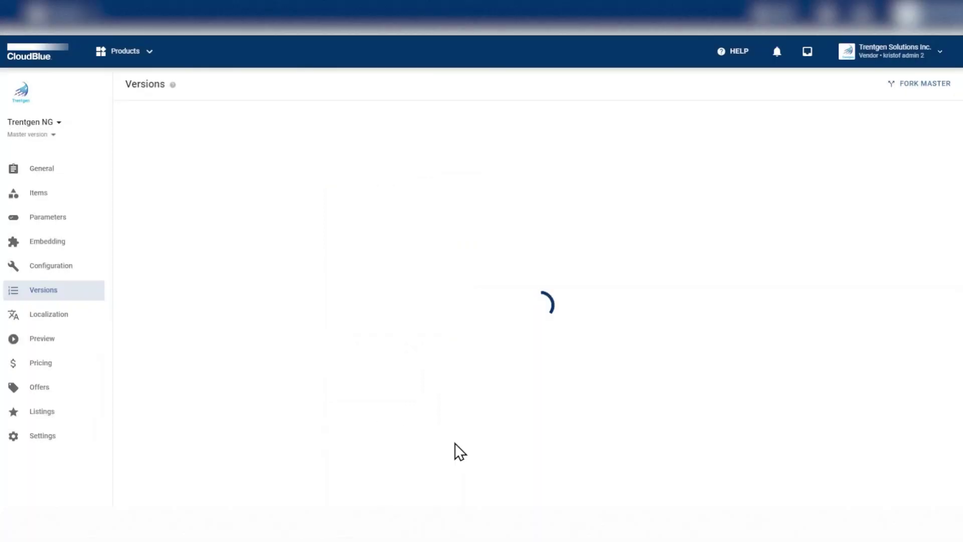
pyautogui.click(126, 54)
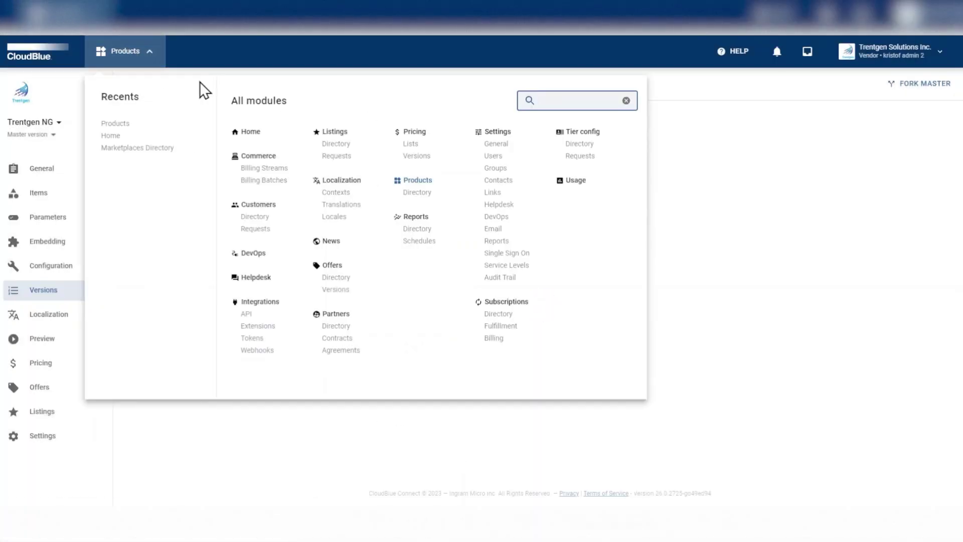
pyautogui.click(414, 183)
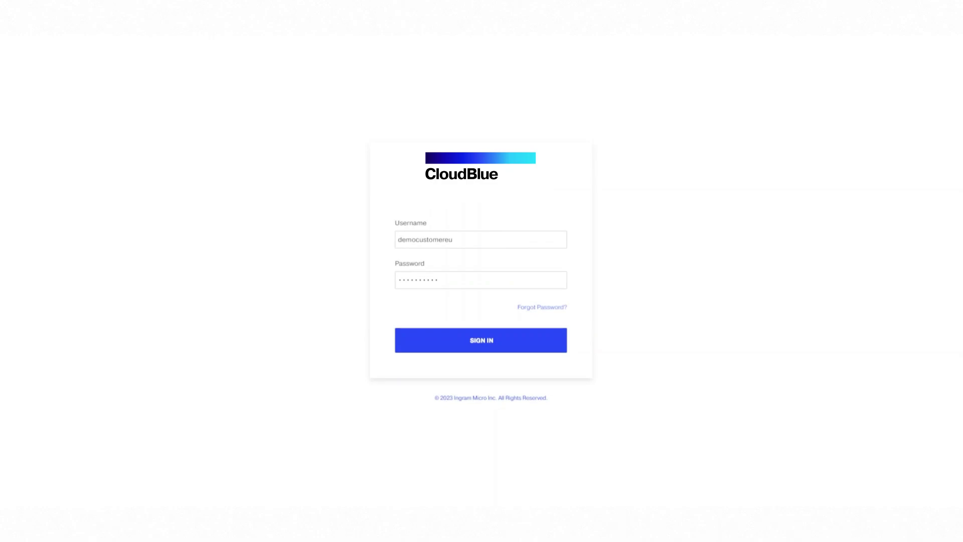
# Sign in and browse the NCE Microsoft 365 plans with a 1 month(s) period
pyautogui.click(475, 345)
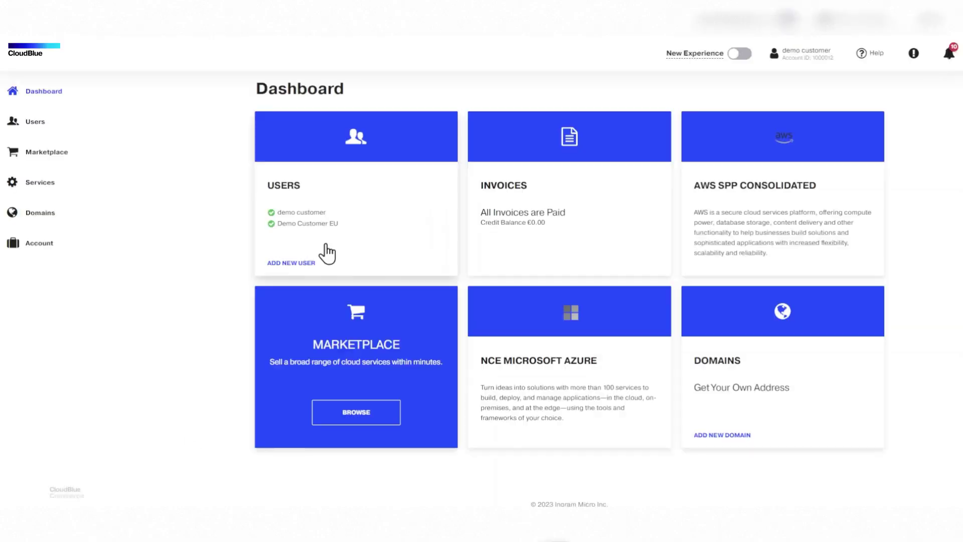
pyautogui.click(36, 154)
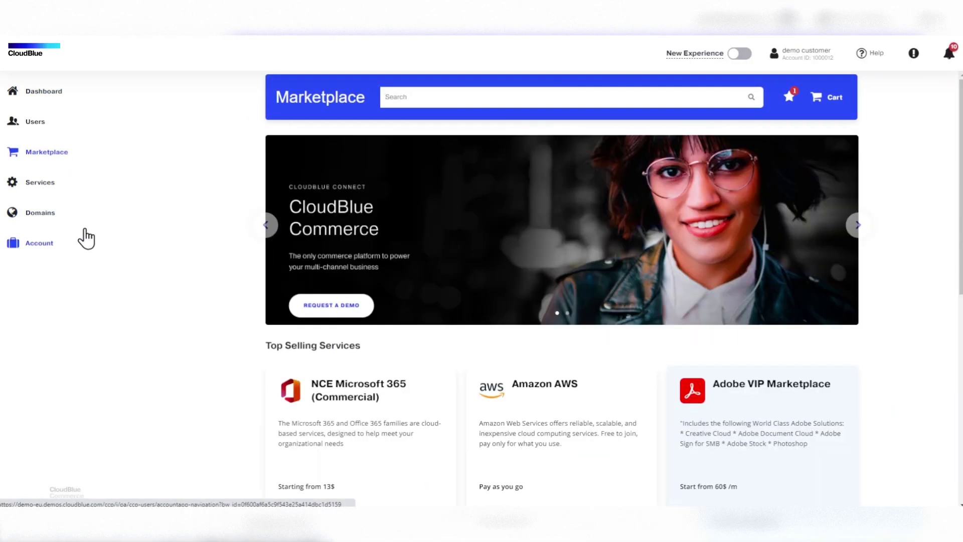
pyautogui.click(356, 413)
pyautogui.click(339, 397)
pyautogui.click(318, 405)
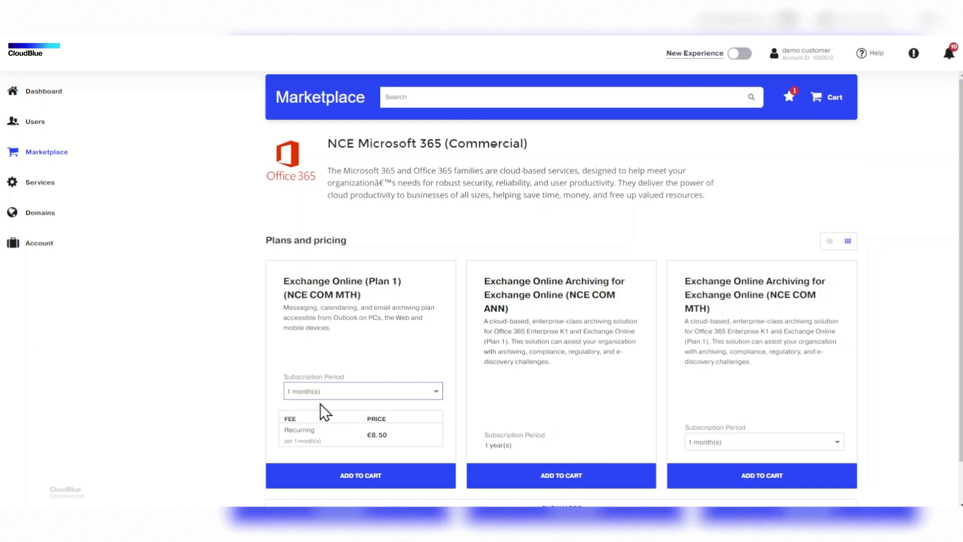
# Add Exchange Online (Plan 1) to the cart and pay €8.50 with Stripe VISA
pyautogui.click(360, 476)
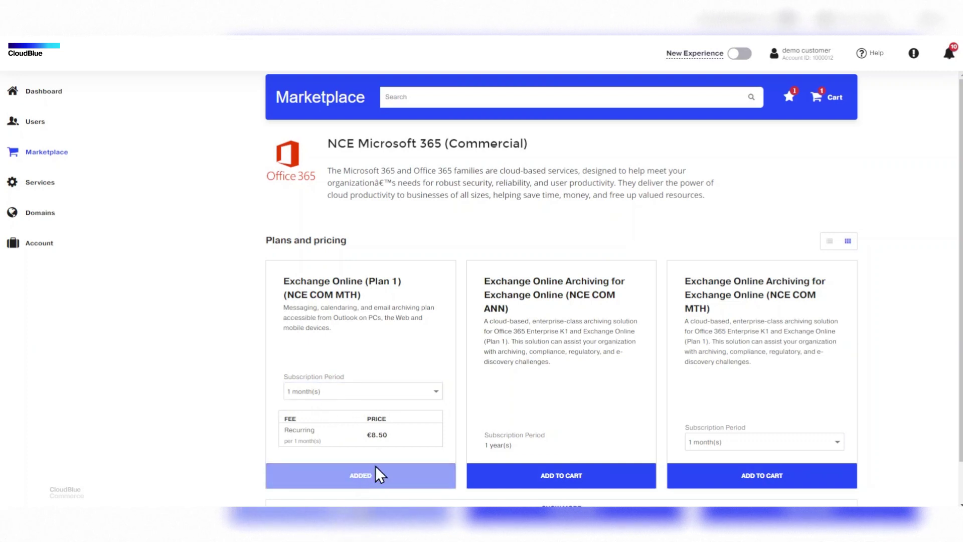
pyautogui.click(817, 99)
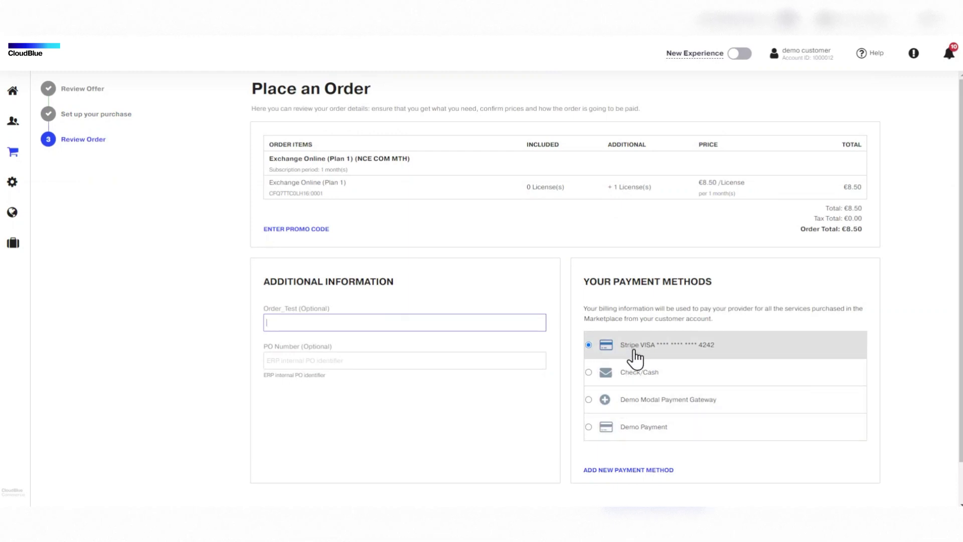
pyautogui.scroll(-1, 635, 357)
pyautogui.click(849, 487)
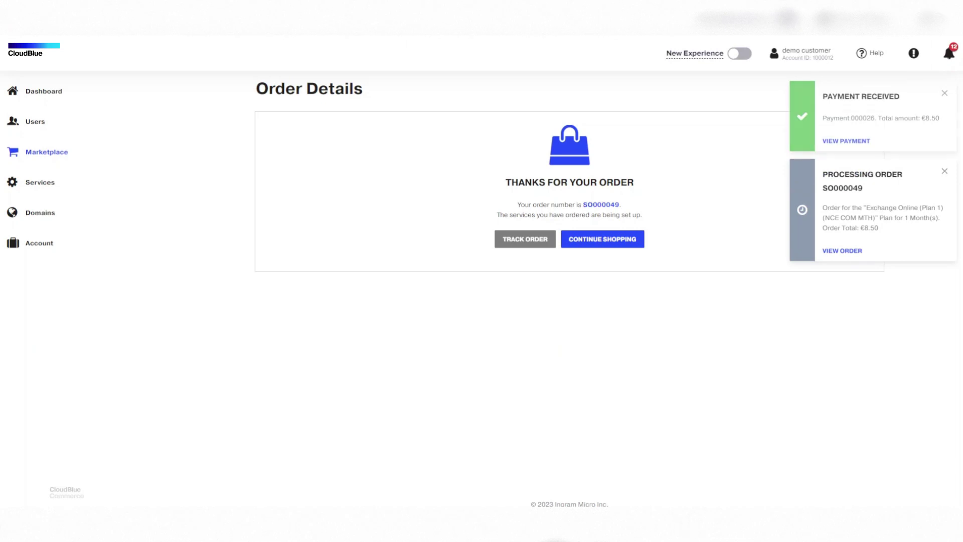
# Open the Microsoft 365 Business Standard subscription's management page and view its renewal and cancellation options
pyautogui.click(33, 183)
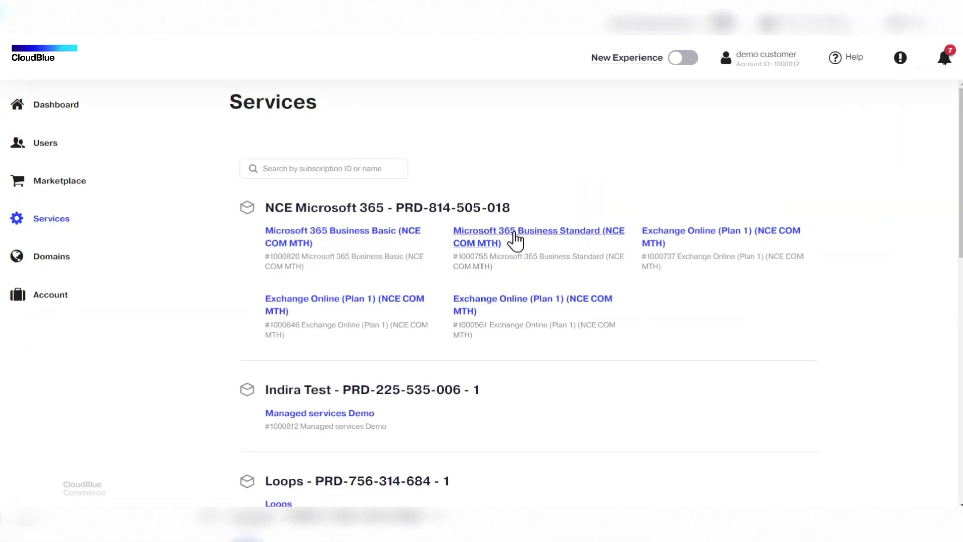
pyautogui.click(517, 239)
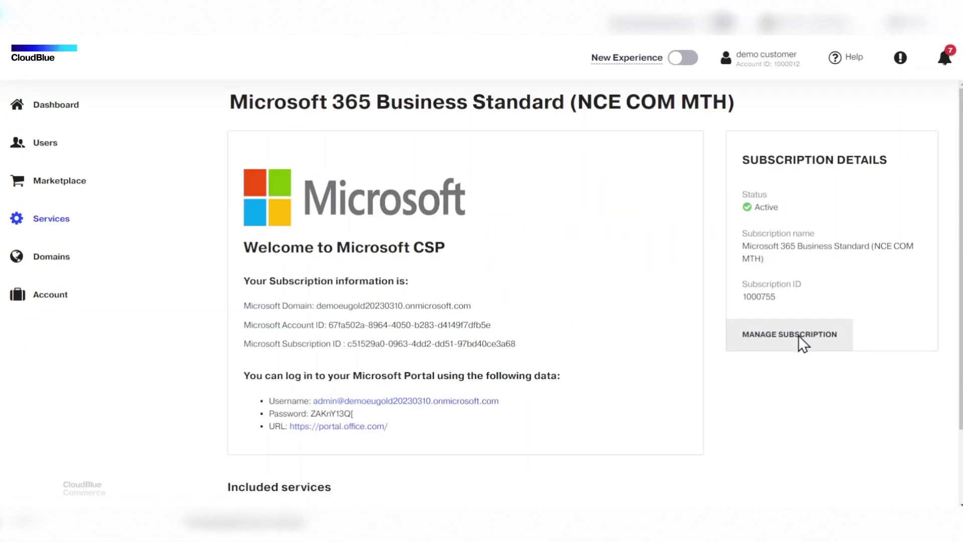
pyautogui.click(798, 335)
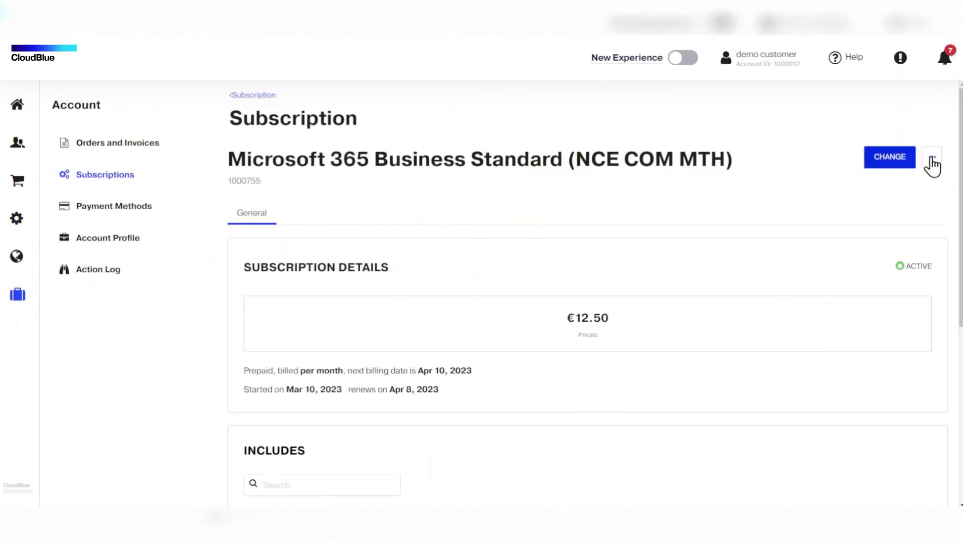
pyautogui.click(933, 161)
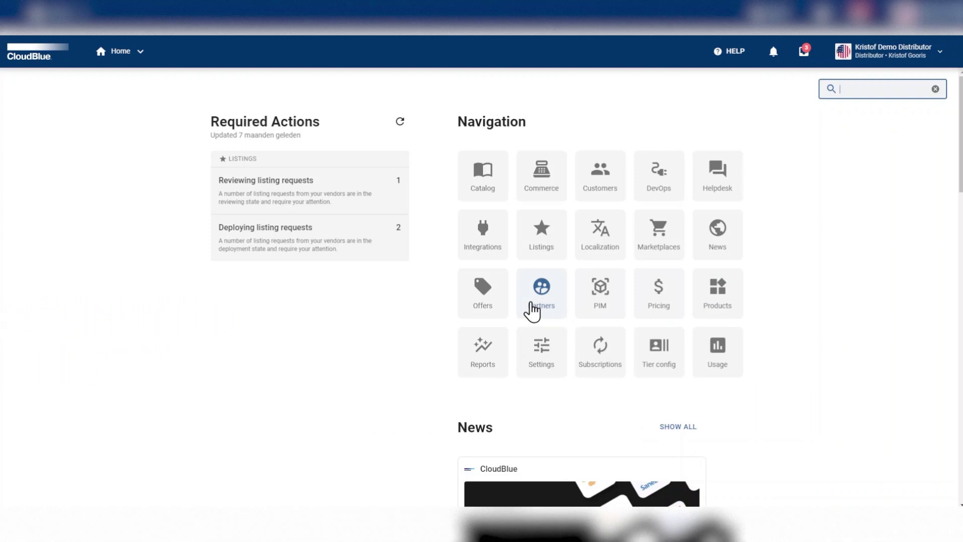
# Add Pentnext Solutions as a reseller partner in the Partners directory
pyautogui.click(532, 311)
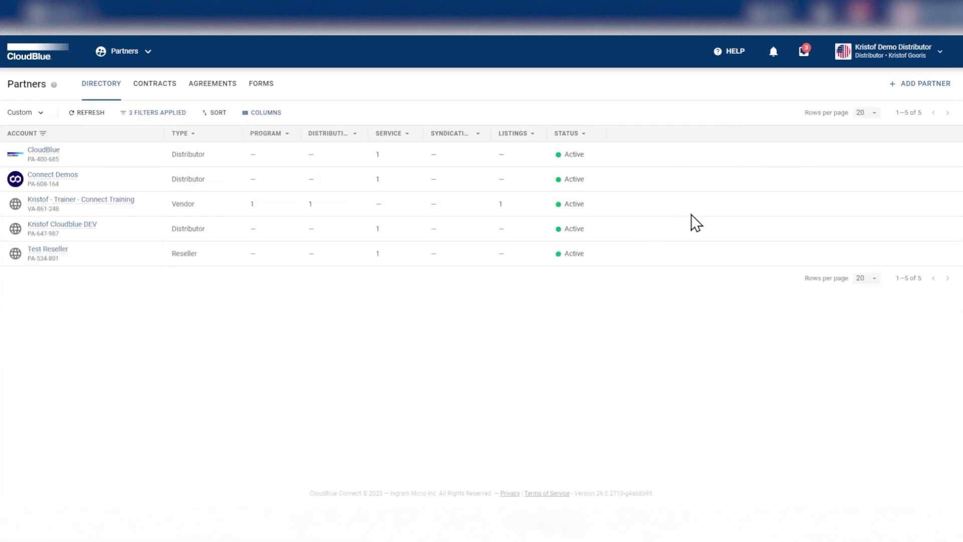
pyautogui.click(906, 79)
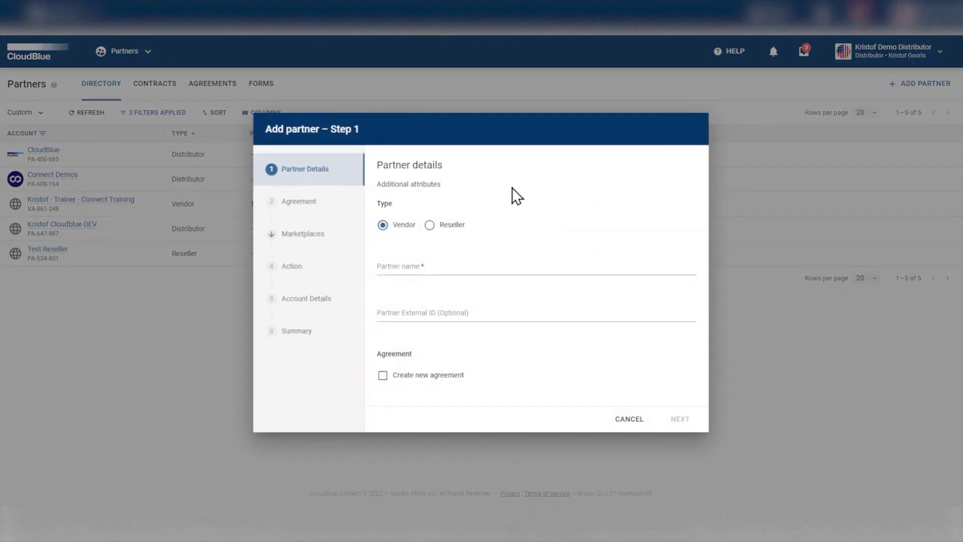
pyautogui.click(431, 226)
pyautogui.click(404, 267)
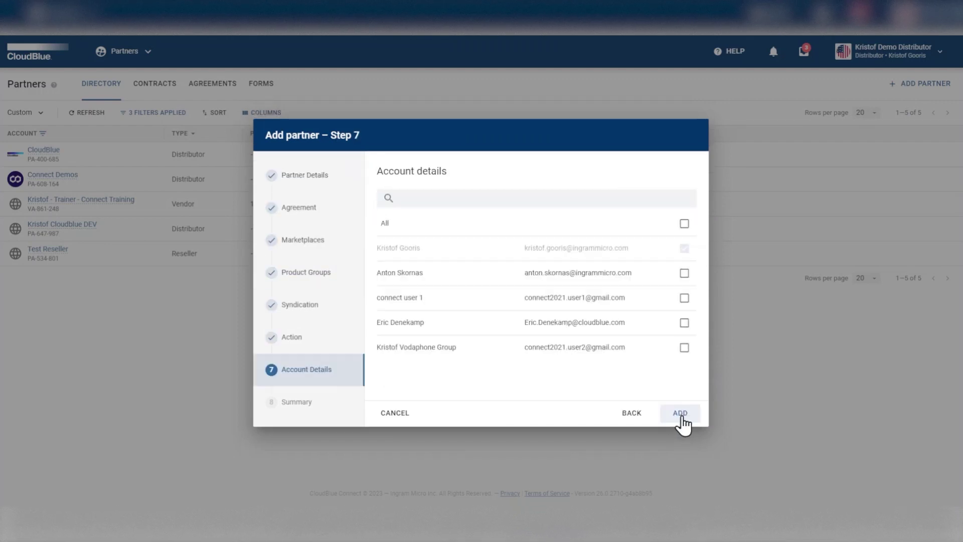
pyautogui.click(681, 413)
pyautogui.click(680, 414)
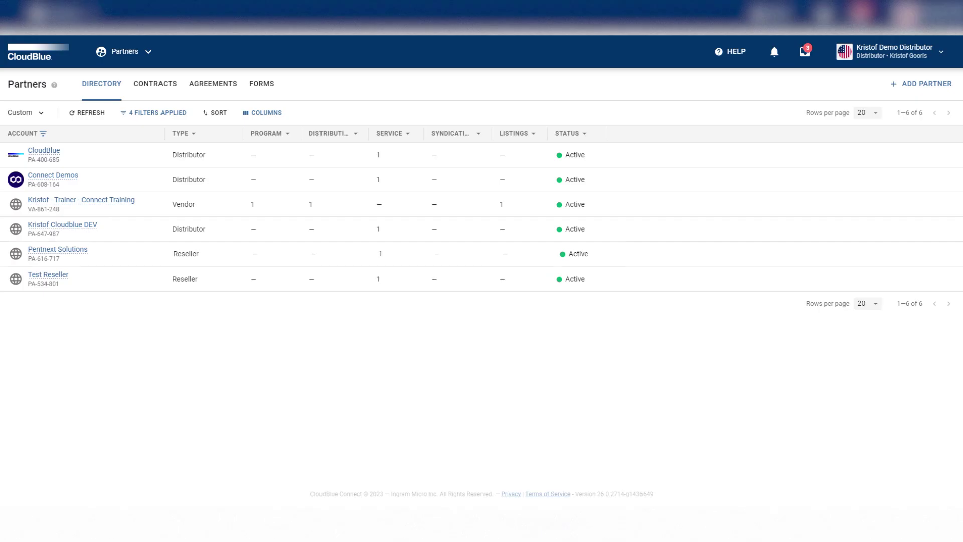